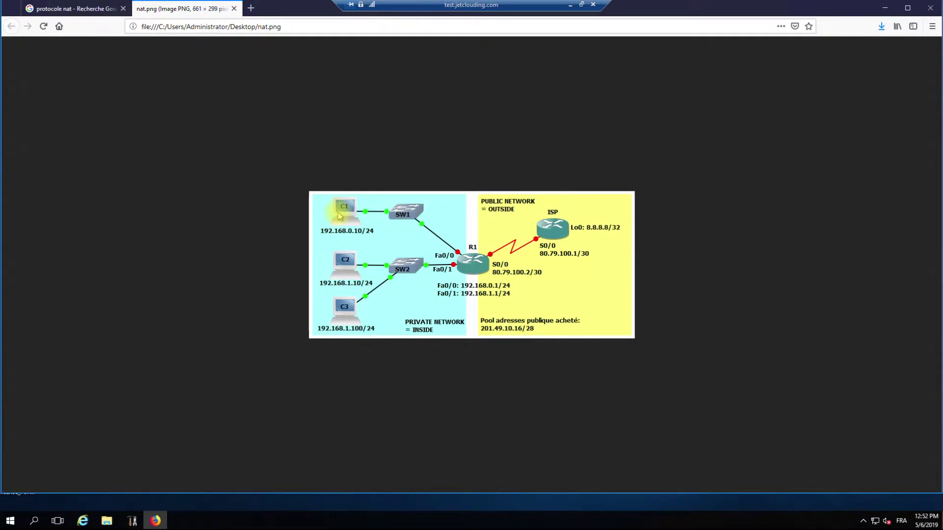
Minimize the browser showing the network diagram and launch JetClouding Security from the desktop.
left_click(885, 9)
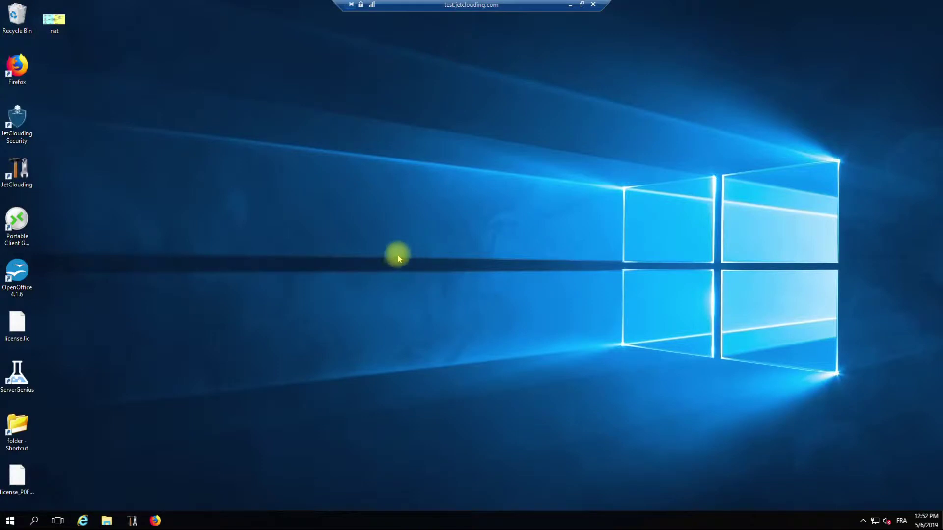
double_click(21, 126)
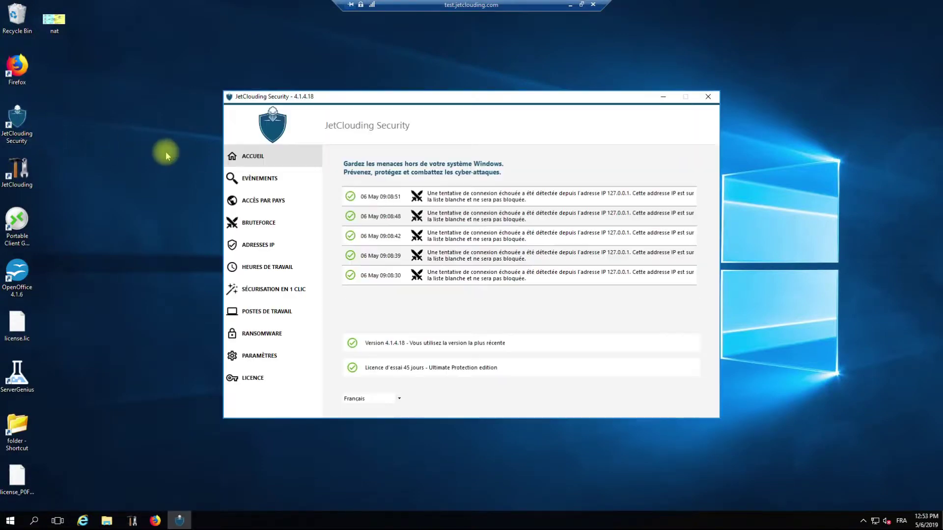
left_click_drag(435, 97, 414, 95)
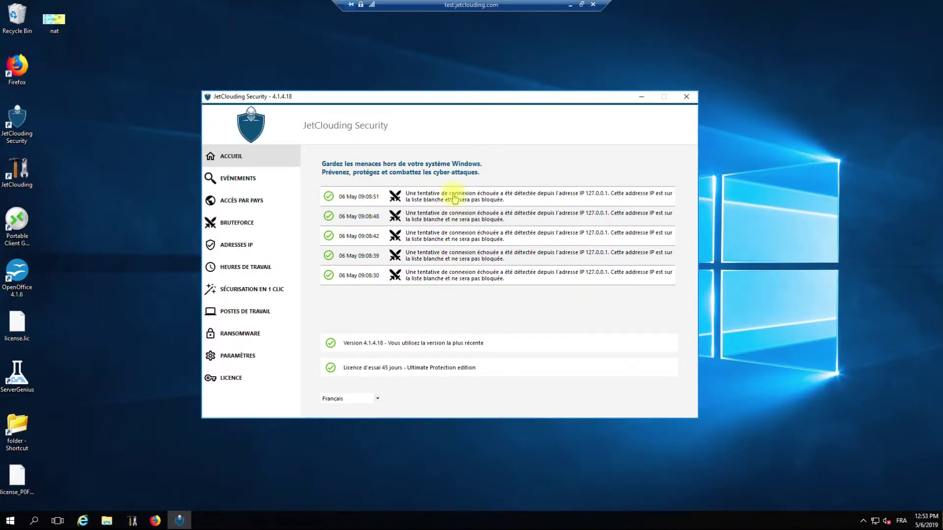
Examine the logged security events in the event viewer and close it.
left_click(257, 182)
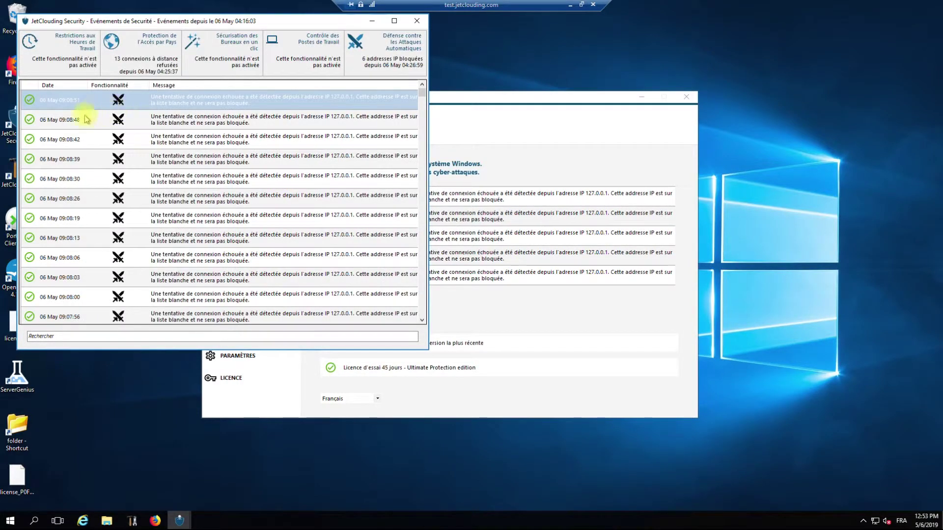
left_click_drag(421, 97, 412, 69)
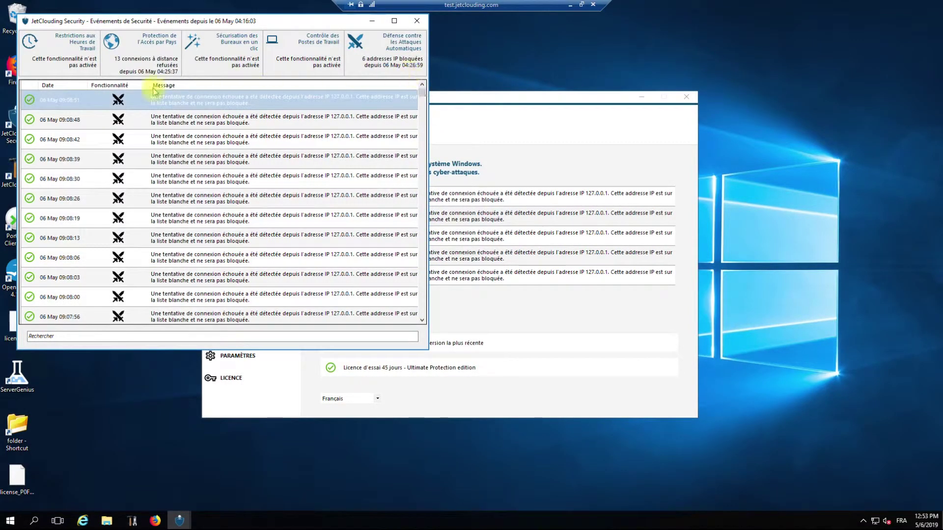
left_click(417, 21)
Check the country access settings and the form for adding an allowed country, and apply the current country restrictions.
left_click(265, 200)
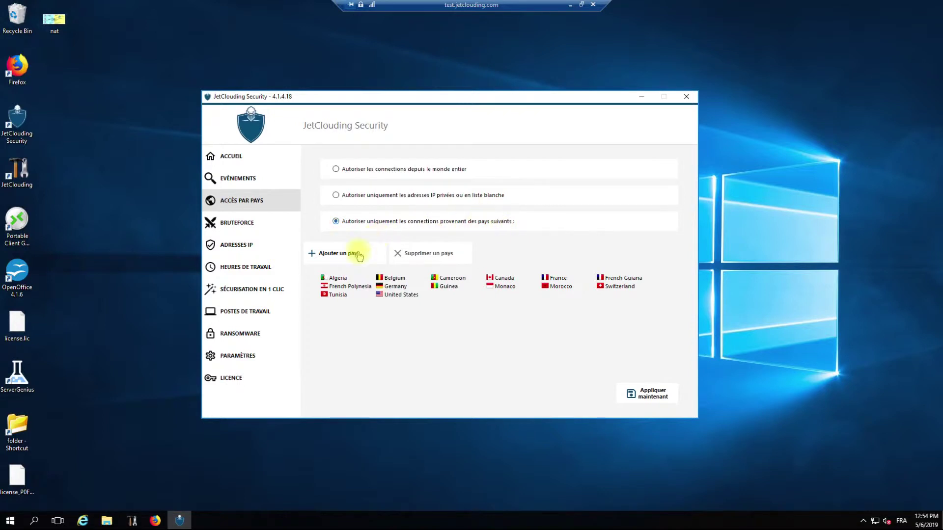
left_click(353, 254)
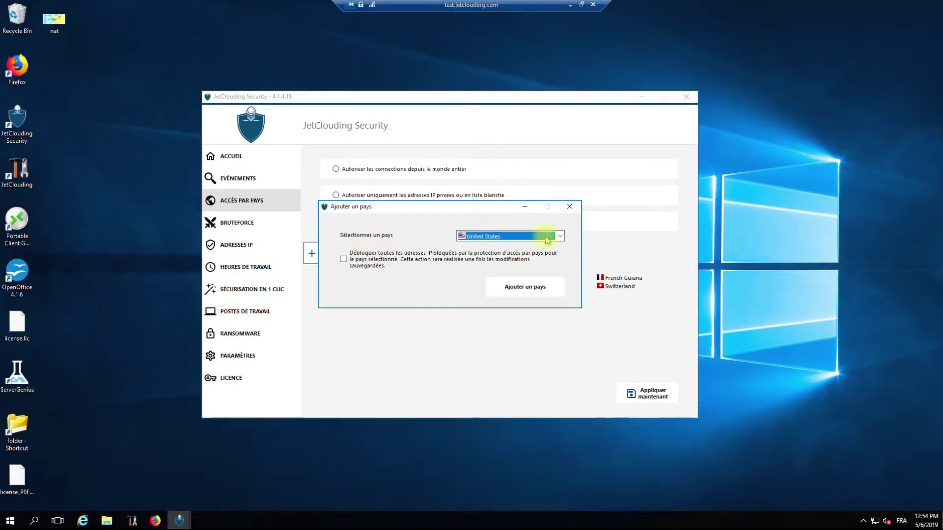
left_click(569, 206)
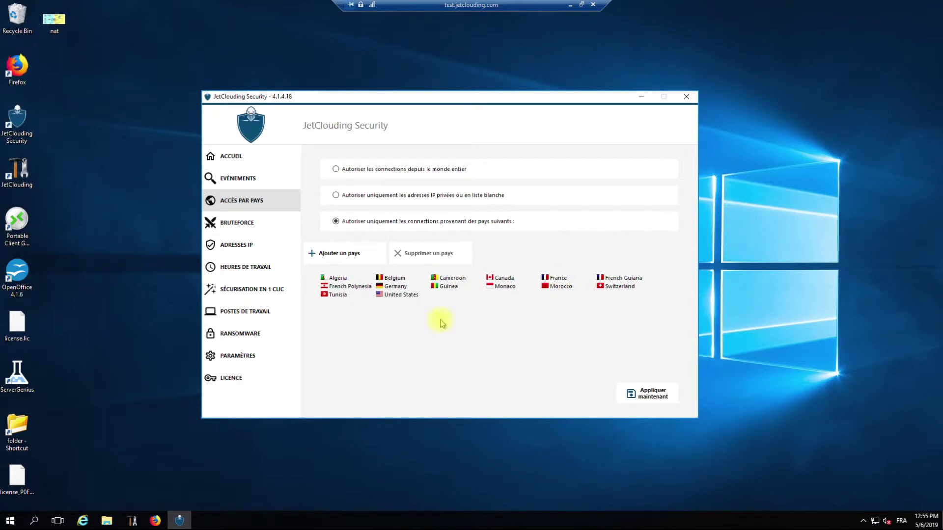
left_click(651, 391)
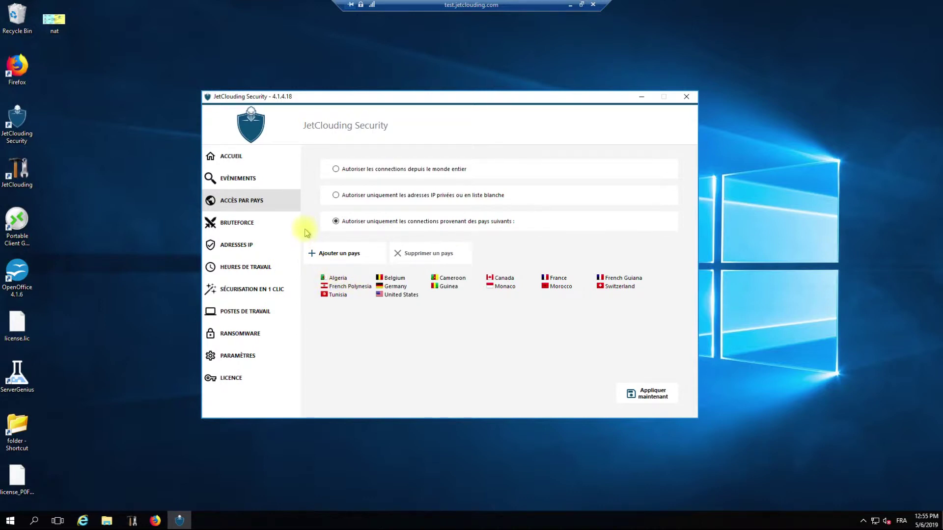
Examine the brute-force settings for maximum failed logins per IP address and the failure counter reset time.
left_click(248, 224)
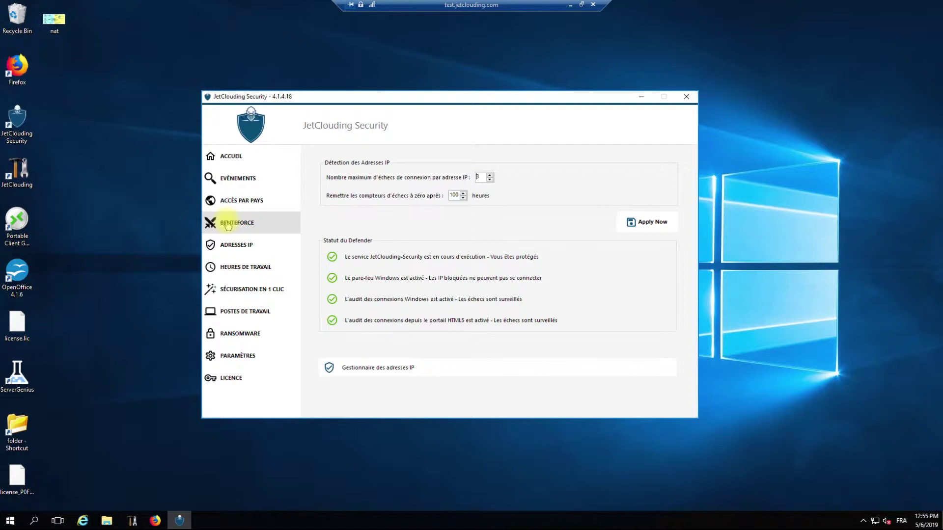
left_click(479, 176)
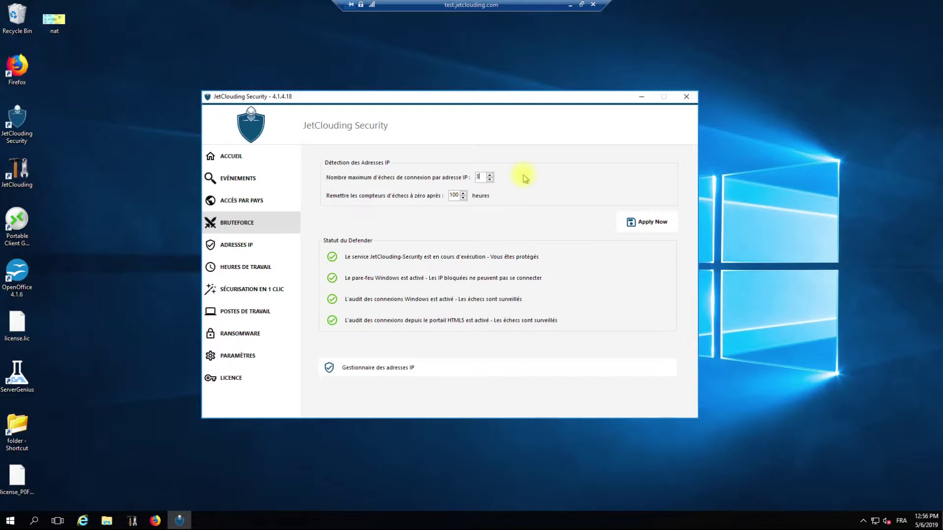
double_click(477, 177)
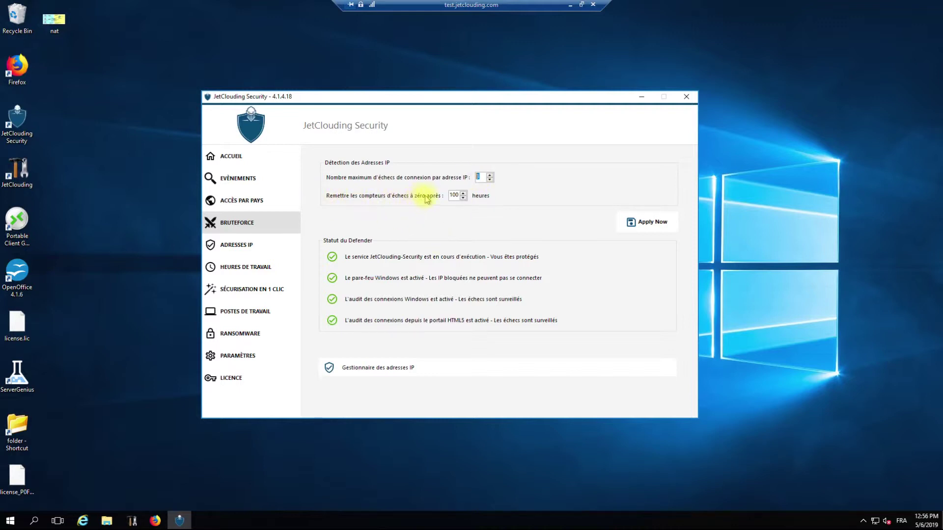
left_click_drag(450, 195, 462, 199)
left_click(450, 196)
left_click(509, 194)
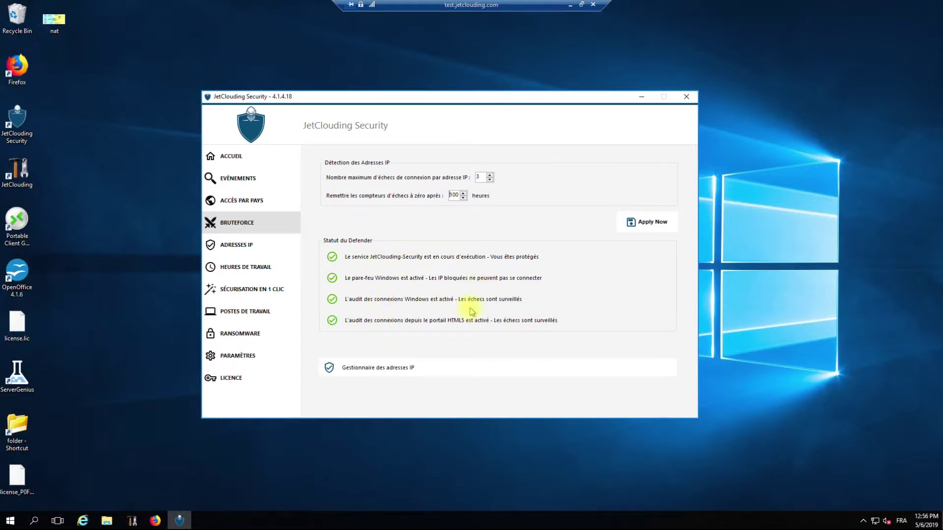
Open the IP address manager, sort the addresses by status and select the first country-blocked entry.
left_click(396, 372)
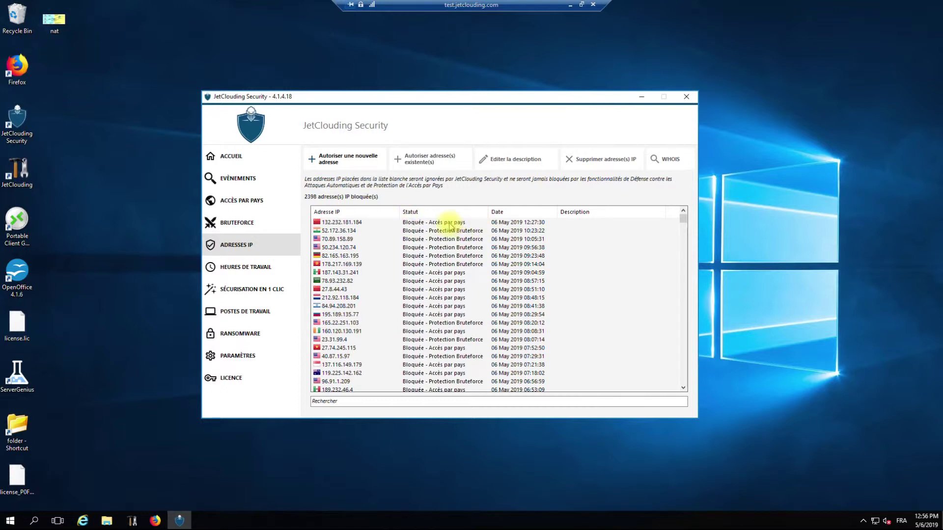
left_click(431, 212)
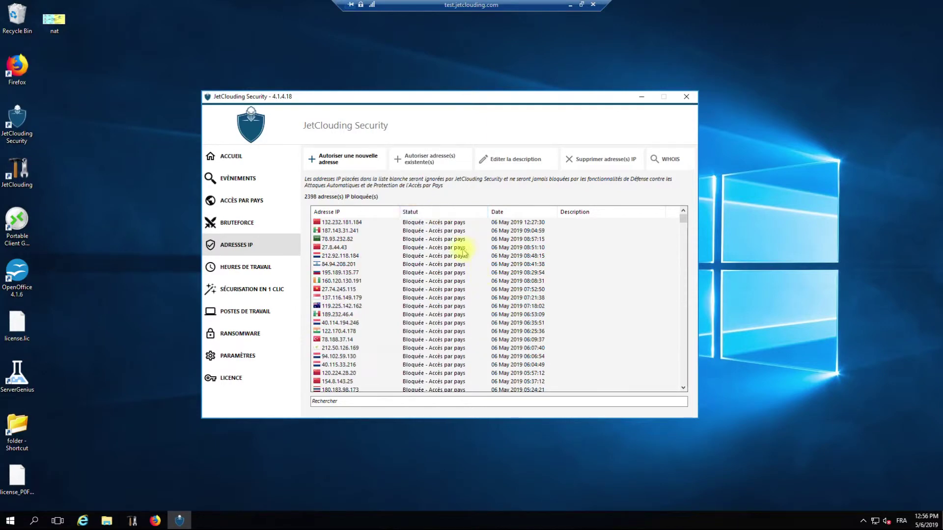
left_click(448, 223)
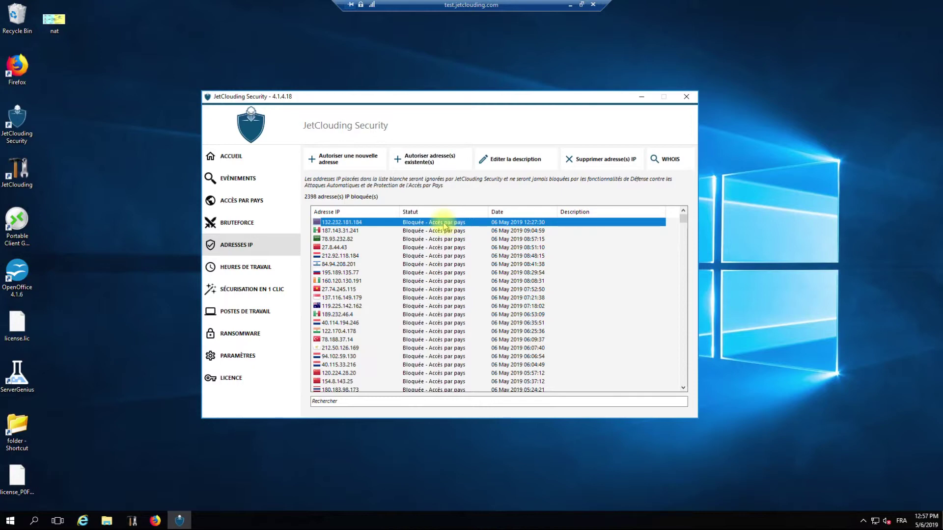
Examine the IP addresses blocked by country access and by brute-force protection, going through their countries and dates.
left_click_drag(683, 219, 667, 293)
scroll(427, 274, "up", 6)
scroll(432, 294, "down", 4)
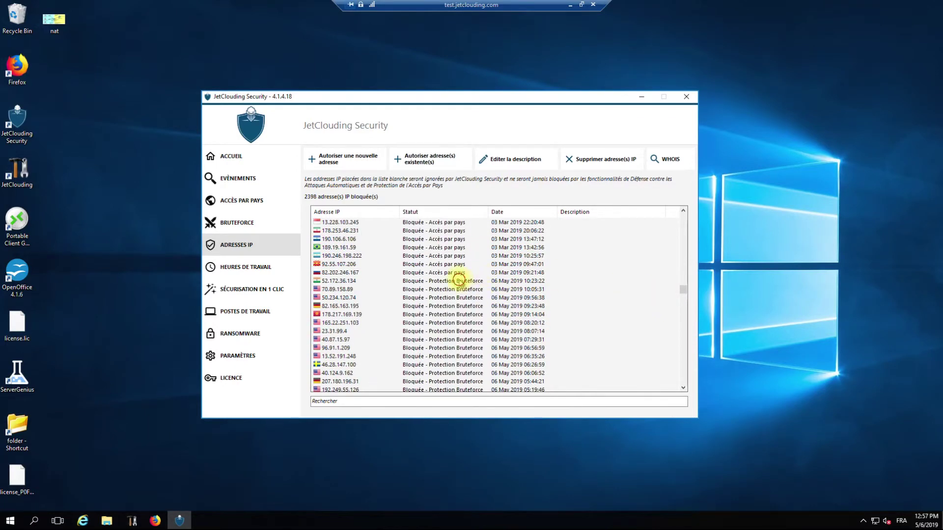
left_click(435, 281)
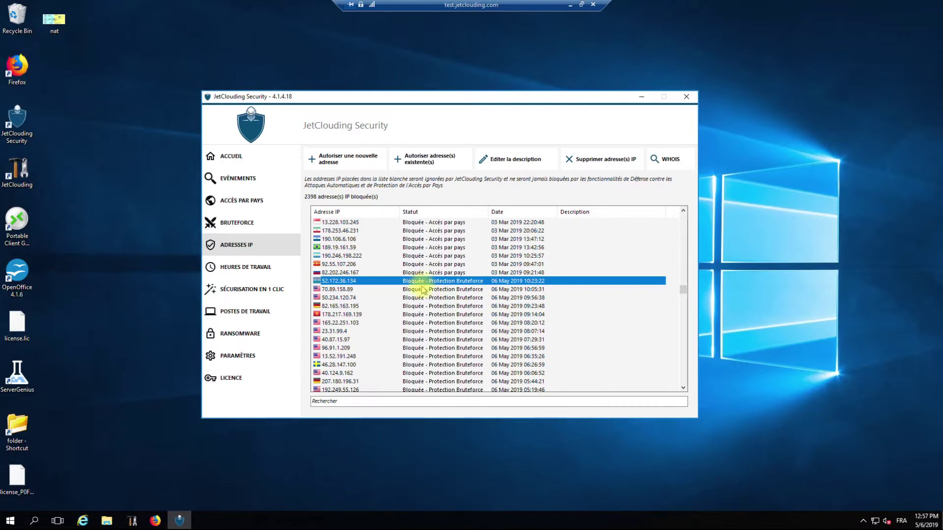
scroll(422, 290, "down", 7)
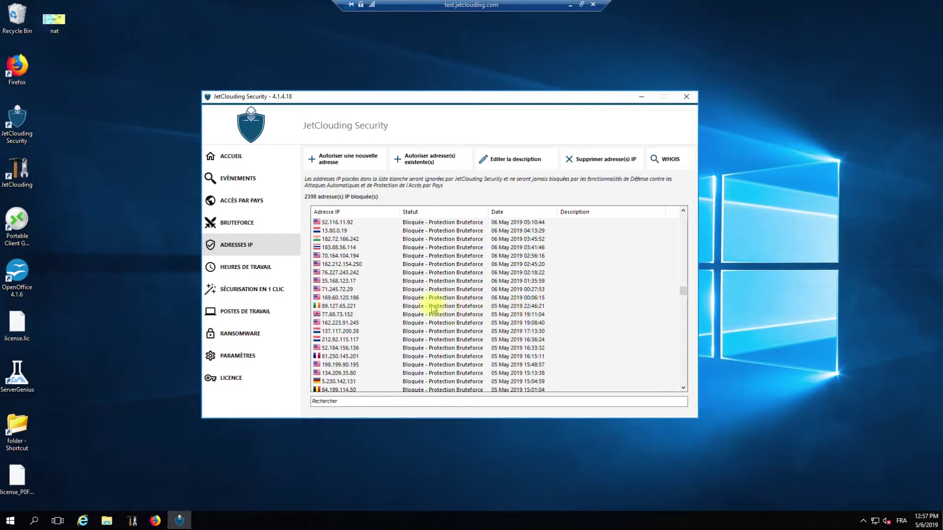
left_click(432, 307)
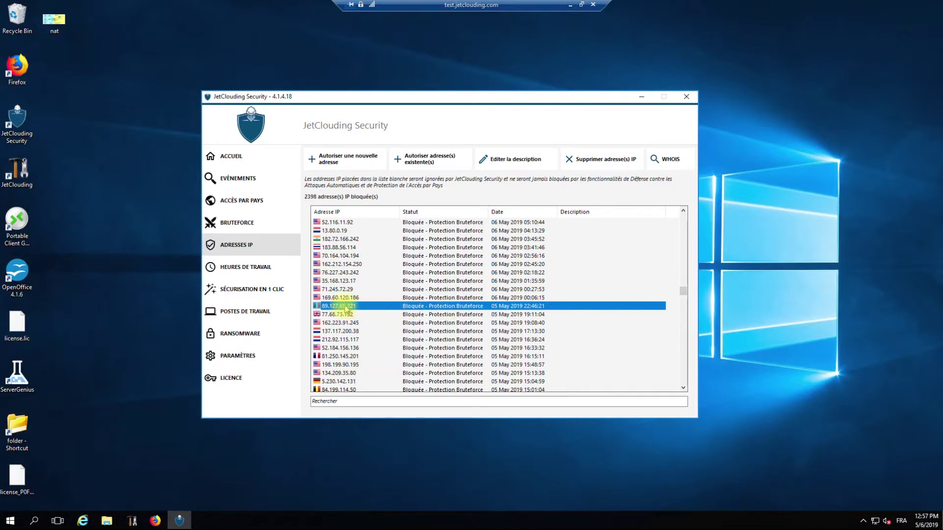
left_click(446, 322)
left_click(446, 315)
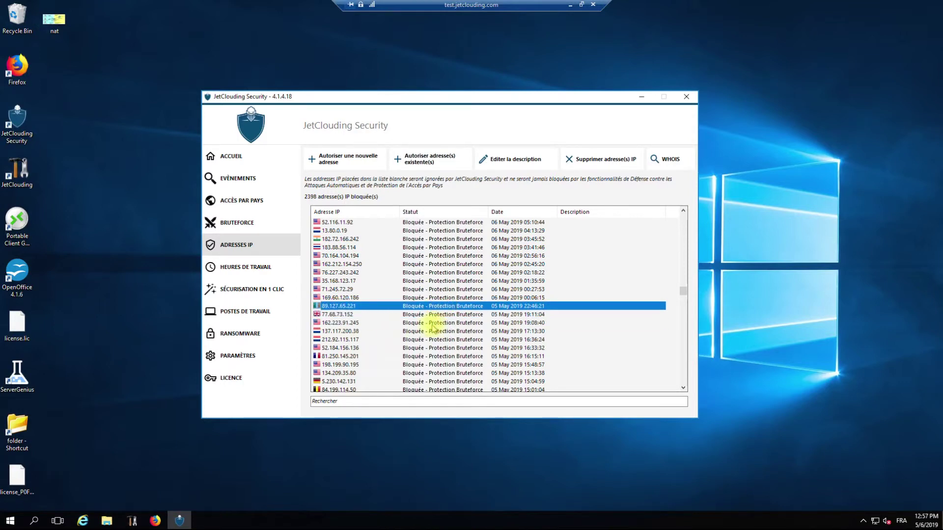
key("Down")
key("Down")
key("Down")
key("Down")
key("Down")
key("Down")
key("Down")
key("Down")
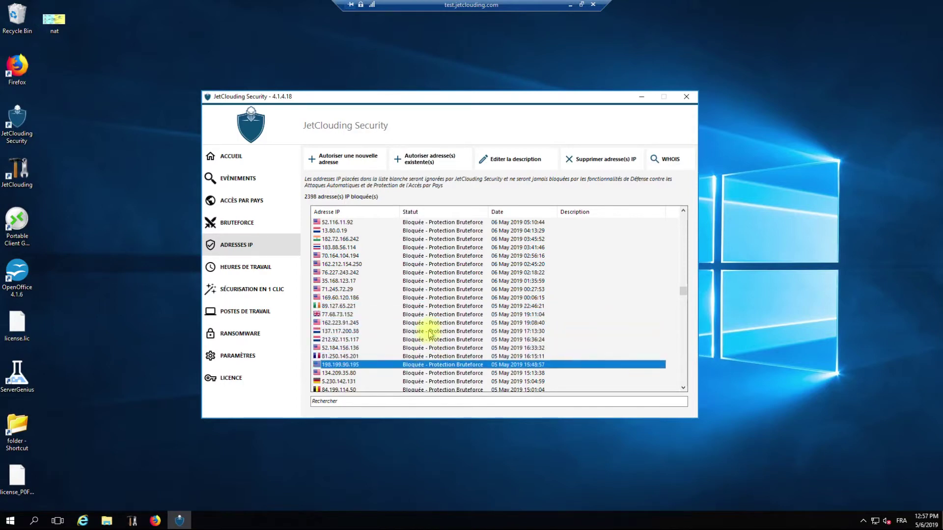
scroll(436, 330, "down", 3)
key("Down")
key("Down")
key("Down")
key("Down")
key("Down")
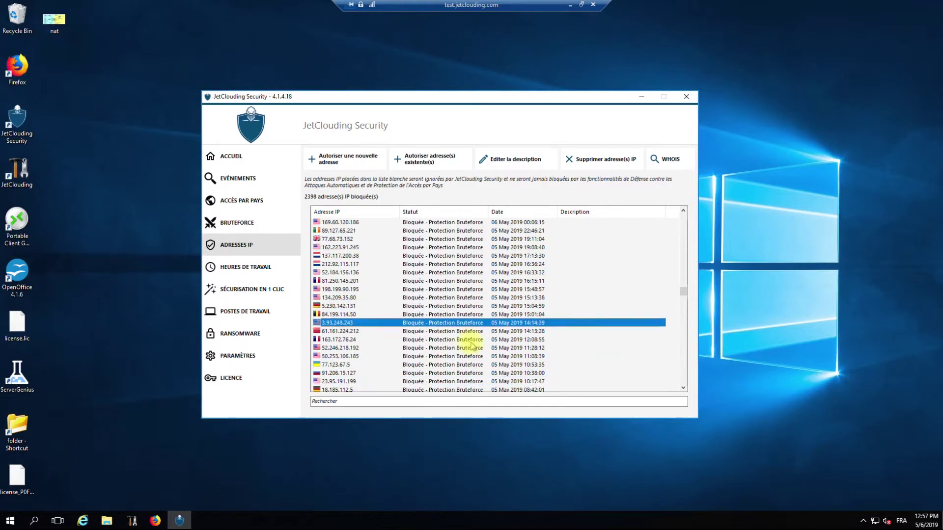
key("Down")
key("Down")
key("Down")
key("Down")
key("Down")
scroll(469, 339, "down", 4)
key("Down")
key("Down")
key("Down")
key("Down")
key("Down")
key("Down")
key("Down")
key("Down")
key("Down")
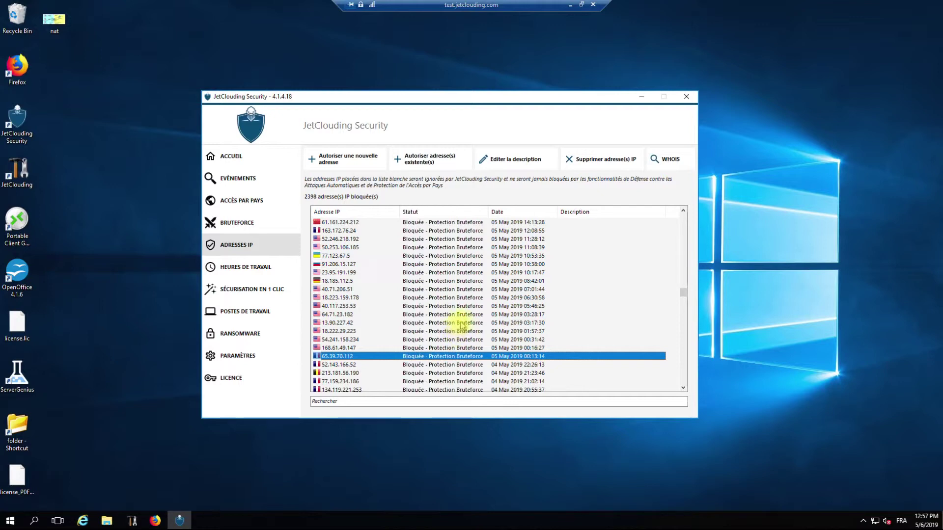
Inspect the whitelisted addresses at the end of the IP list and the form for authorizing a new address.
left_click_drag(684, 293, 684, 392)
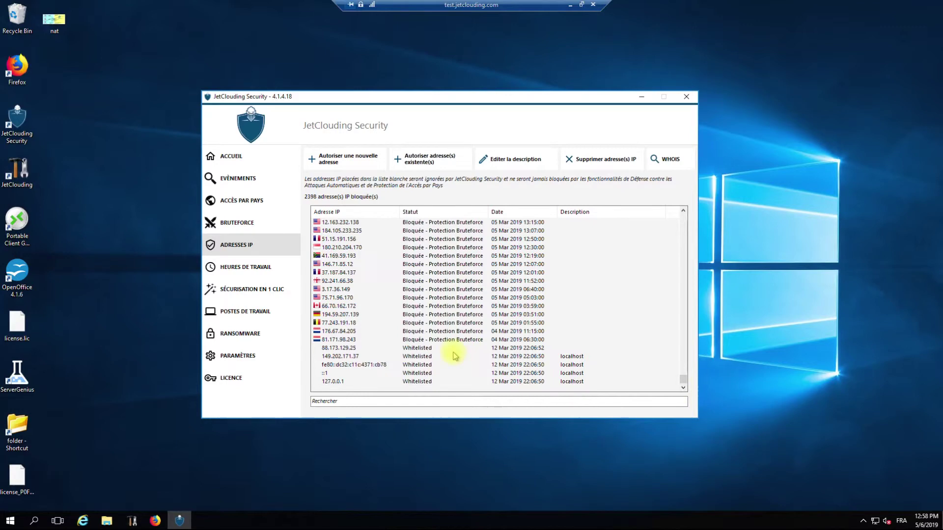
left_click(409, 349)
left_click(685, 375)
left_click_drag(685, 374, 692, 216)
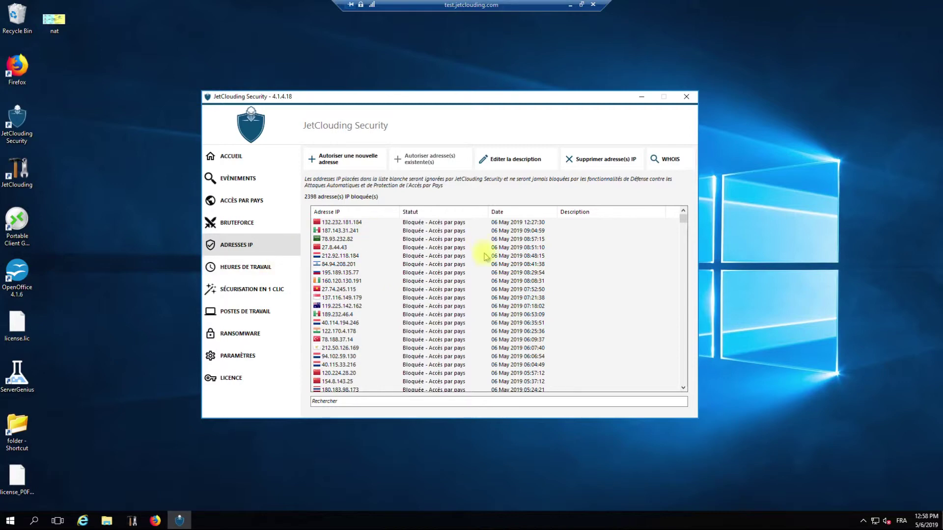
left_click(346, 161)
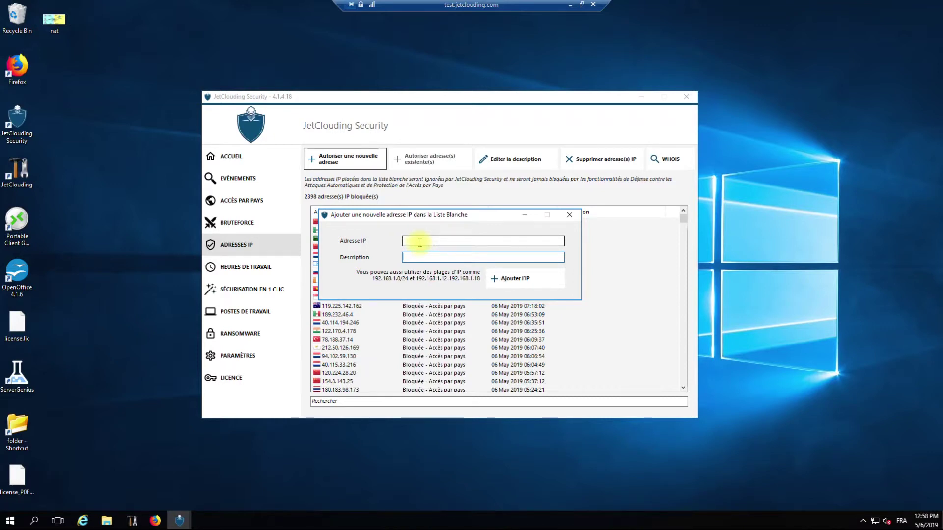
left_click(570, 214)
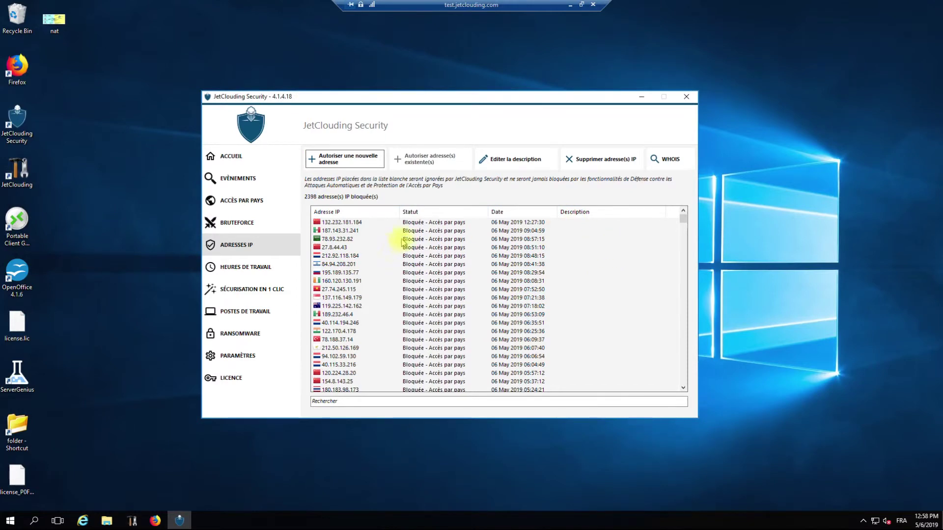
View the working hours restrictions available for the demo user.
left_click(244, 271)
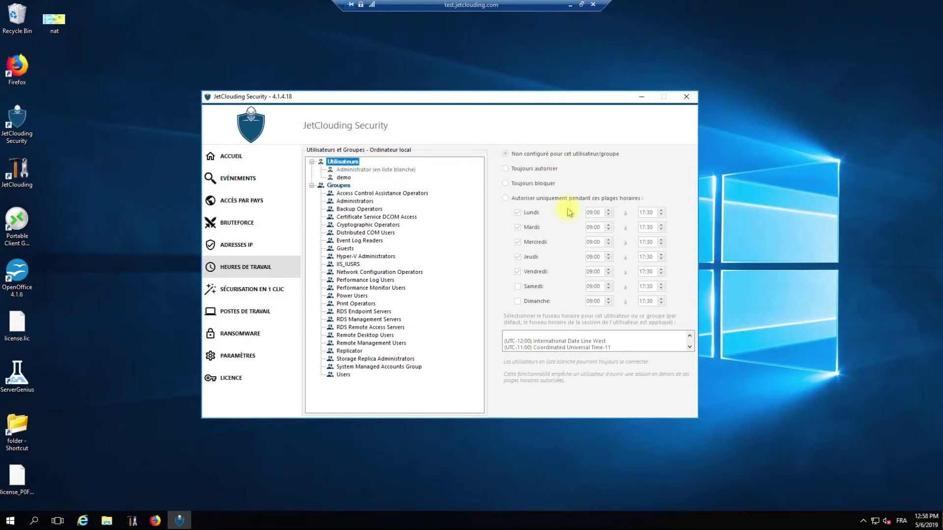
left_click(343, 178)
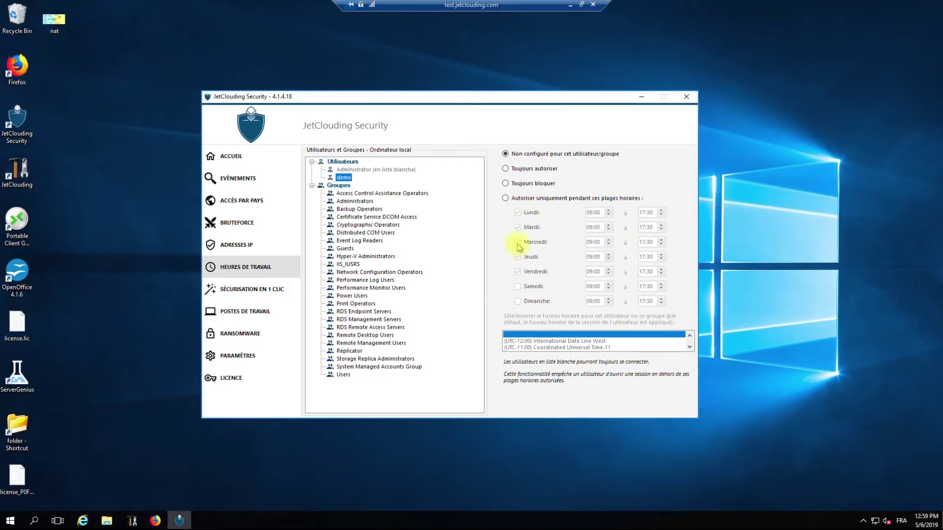
Set one-click security to configured for the demo user.
left_click(278, 294)
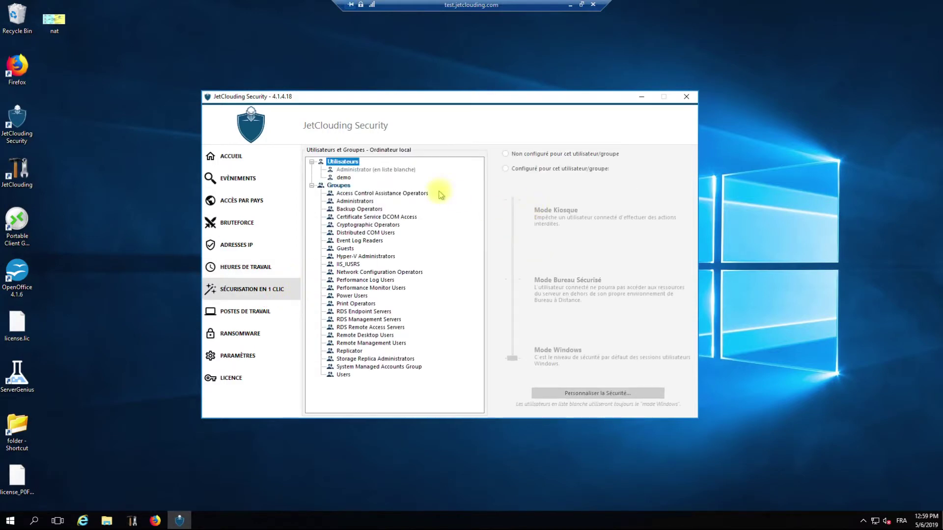
left_click(343, 178)
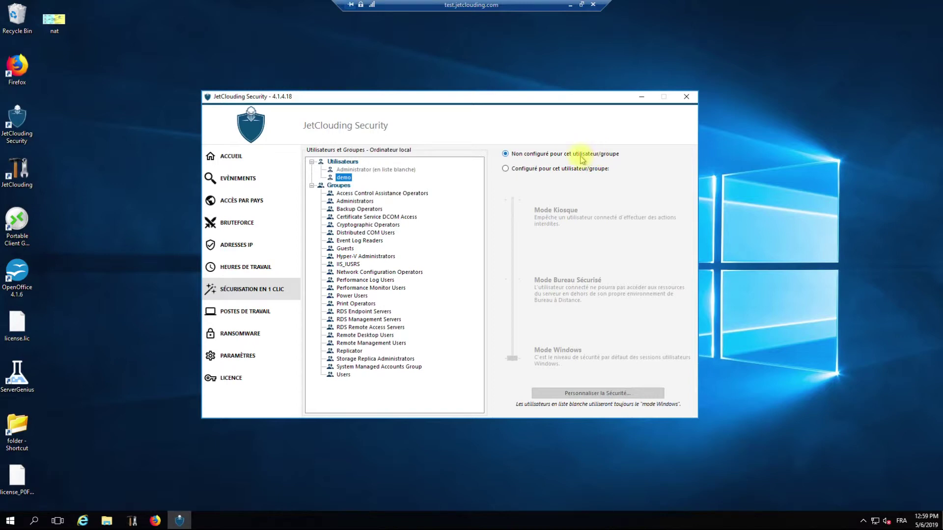
left_click(506, 169)
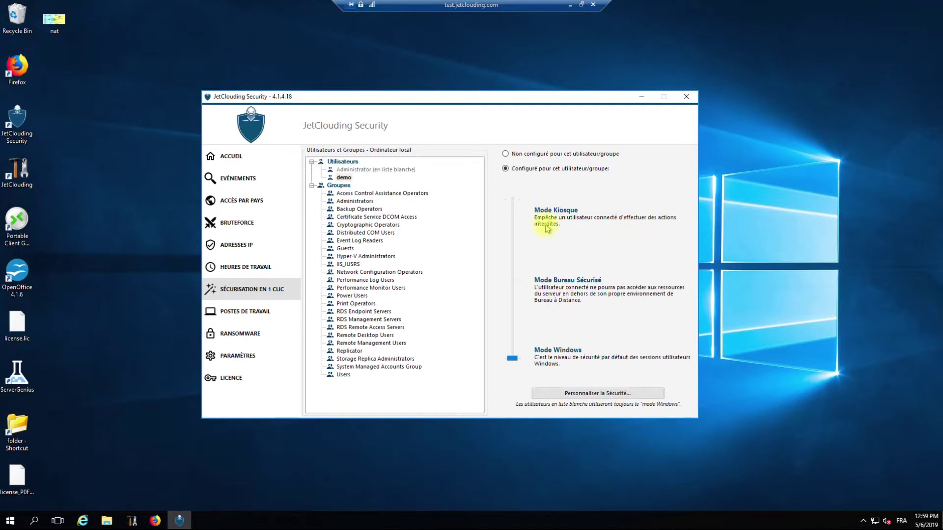
View the workstation access restrictions for the demo user.
left_click(275, 311)
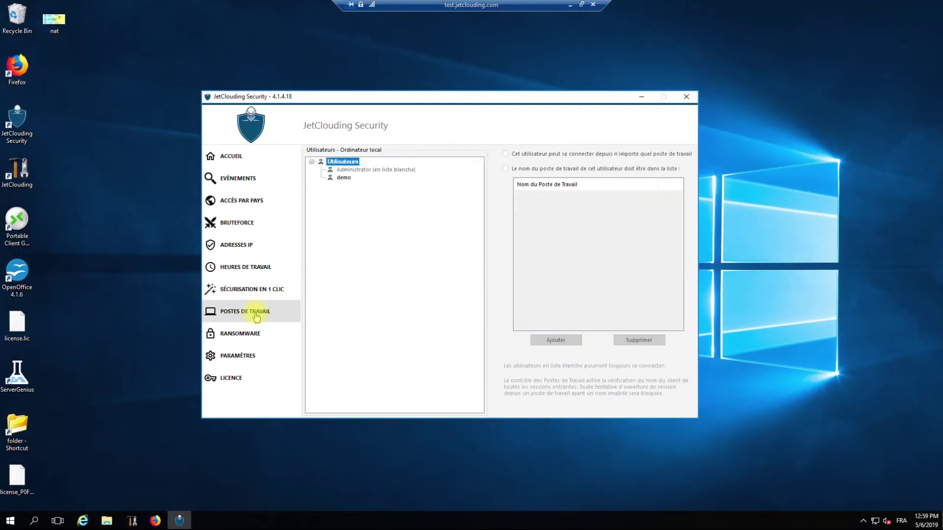
left_click(343, 177)
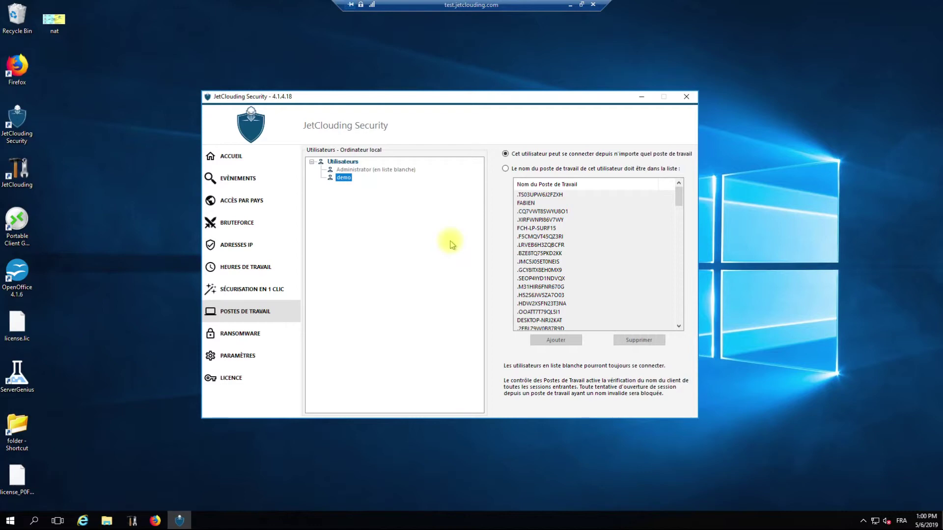
View the ransomware protection status and highlight the interrupted soffice.bin program in the list.
left_click(240, 334)
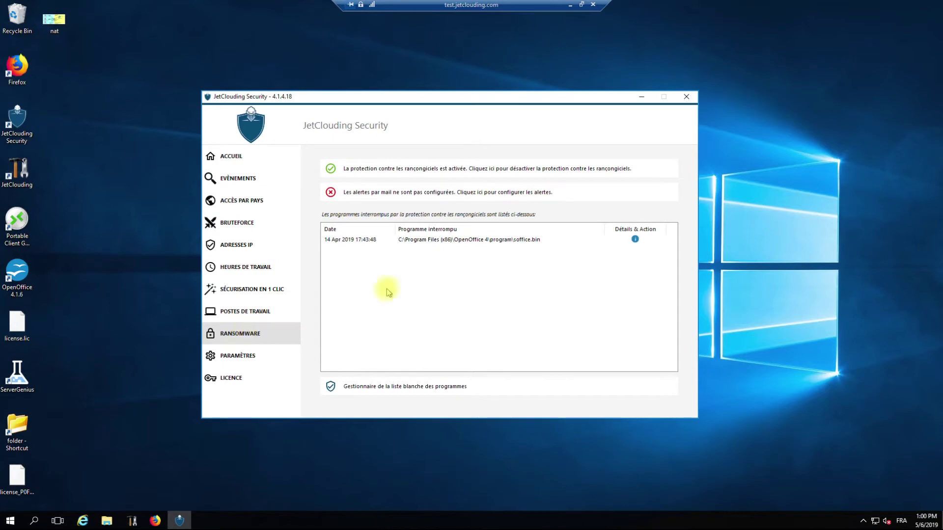
left_click(356, 243)
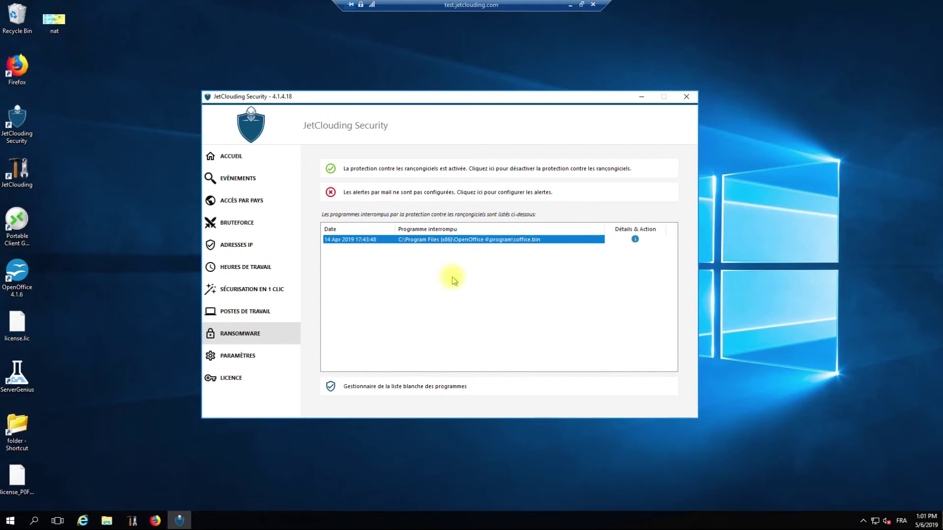
Review the settings for whitelisted users and programs, and the advanced product, brute-force and log options.
left_click(264, 359)
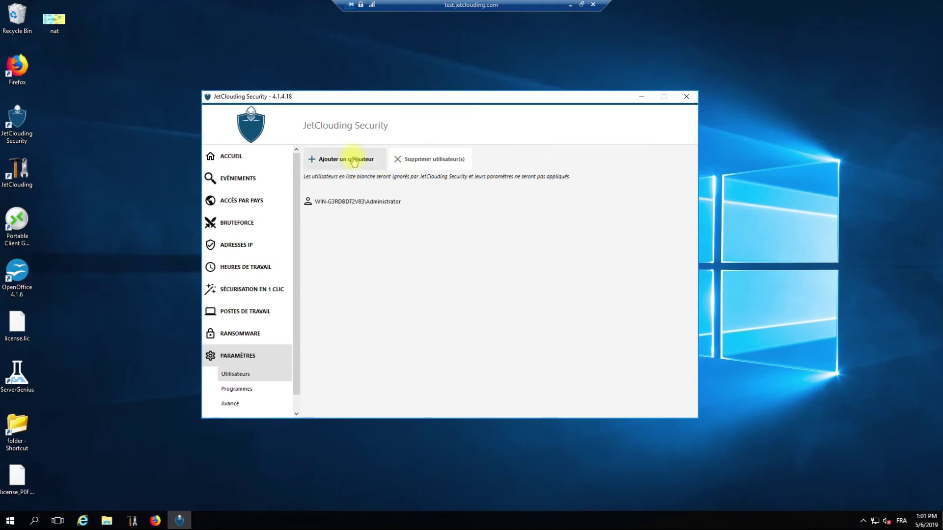
left_click(256, 388)
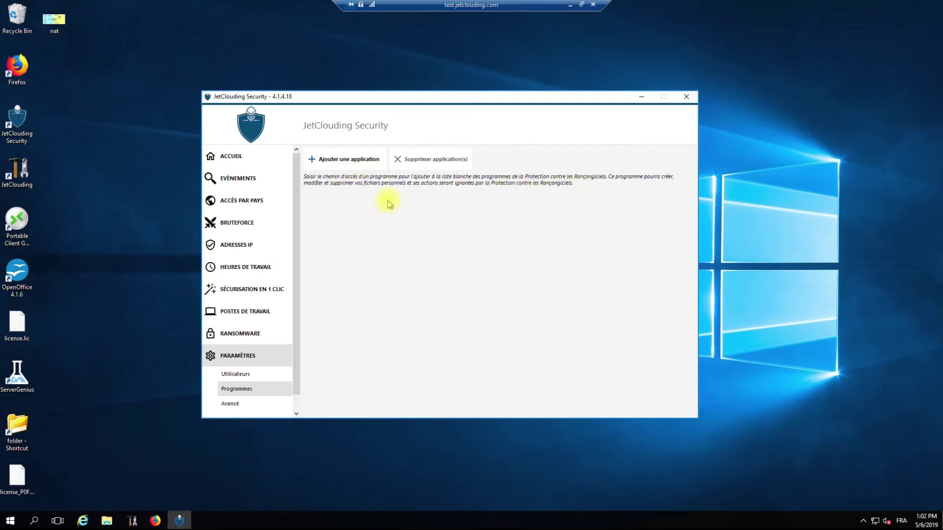
left_click(258, 403)
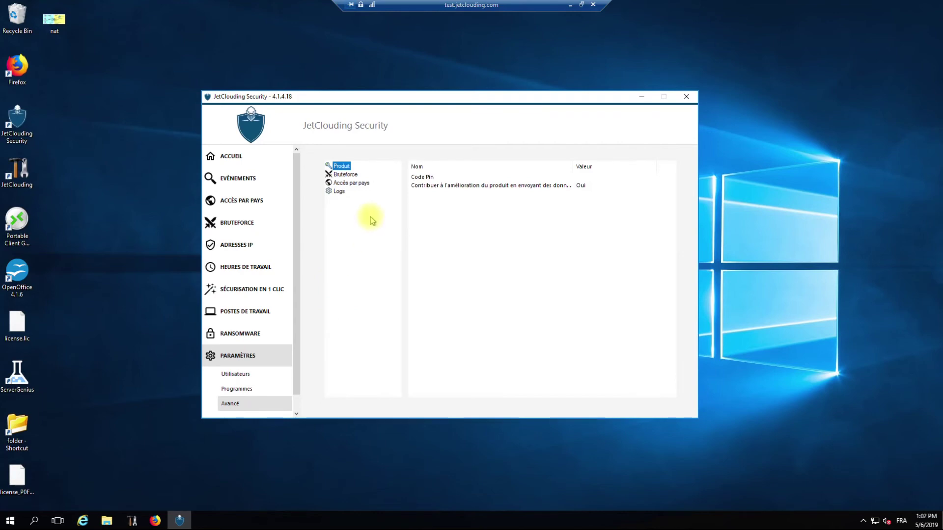
left_click(352, 174)
left_click(344, 167)
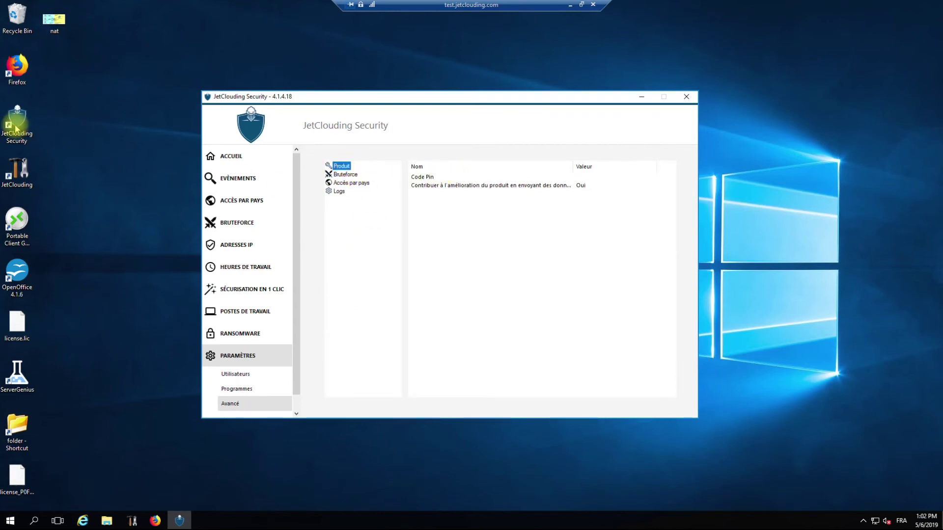
left_click(350, 175)
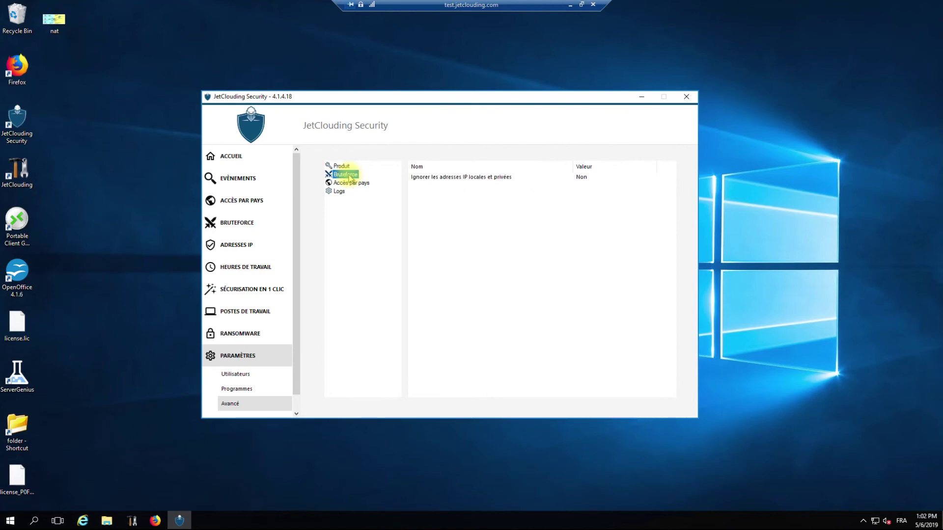
left_click(340, 192)
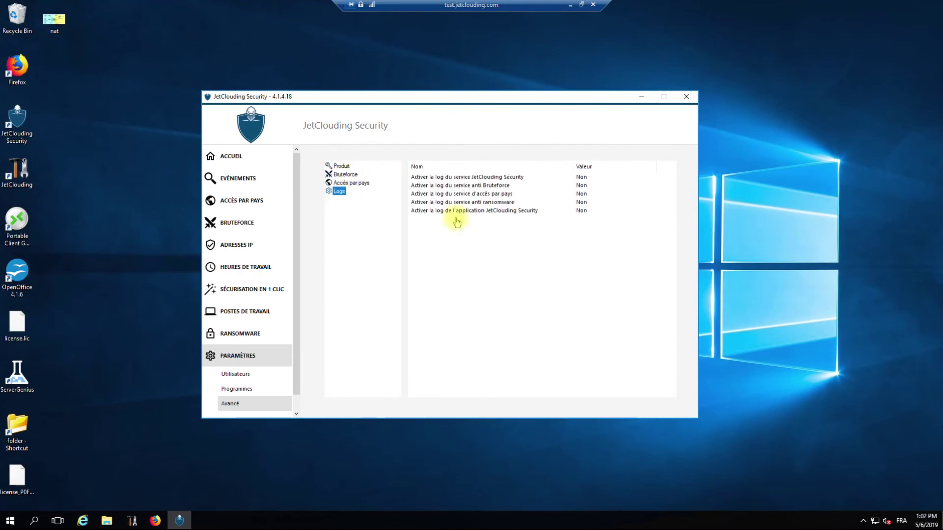
View the licence status and highlight the serial number.
scroll(291, 361, "down", 1)
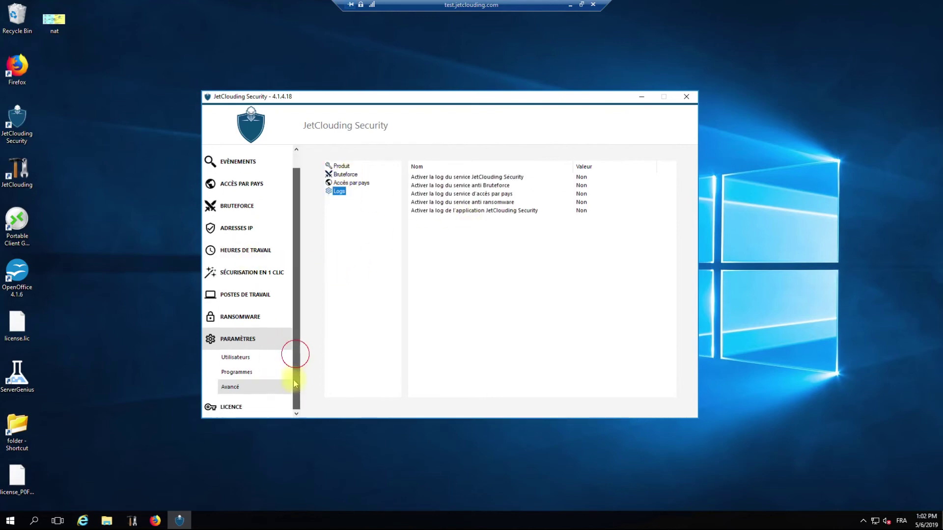
left_click(248, 402)
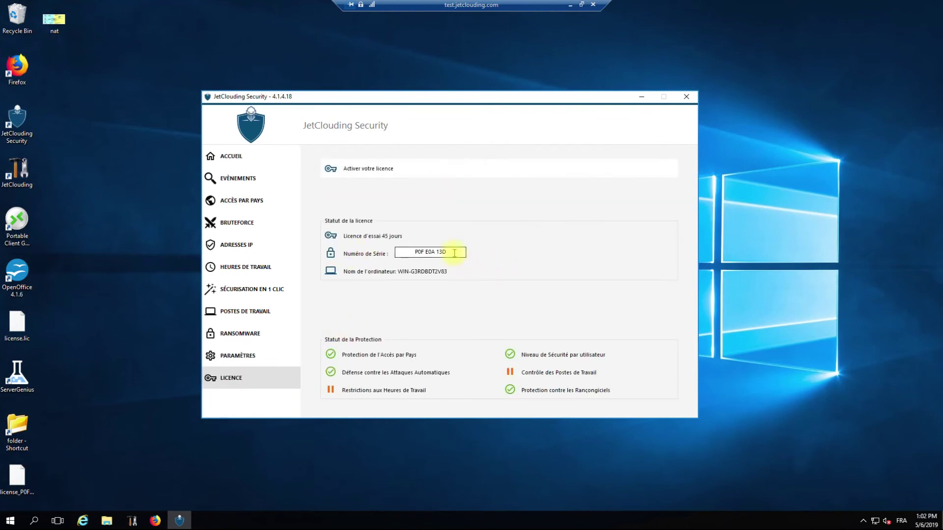
left_click_drag(455, 253, 412, 252)
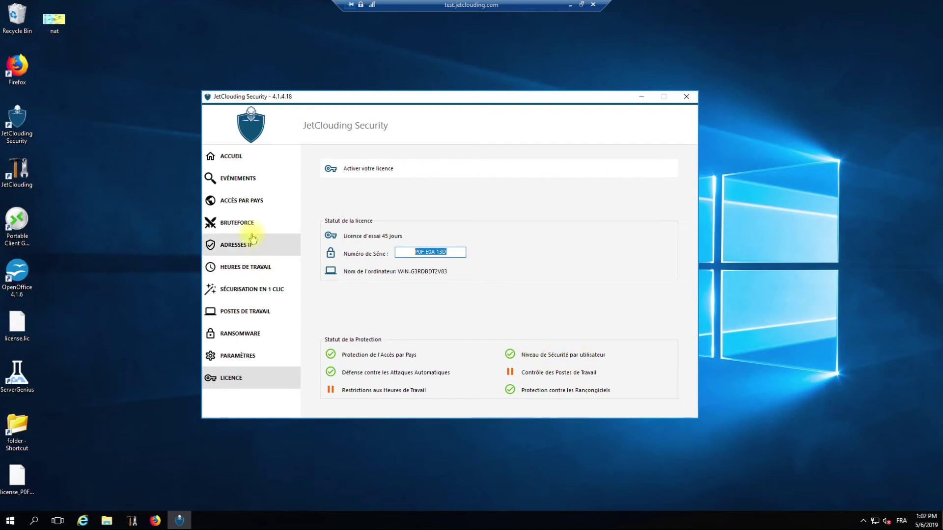
Set one-click security to not configured for the demo user.
left_click(248, 202)
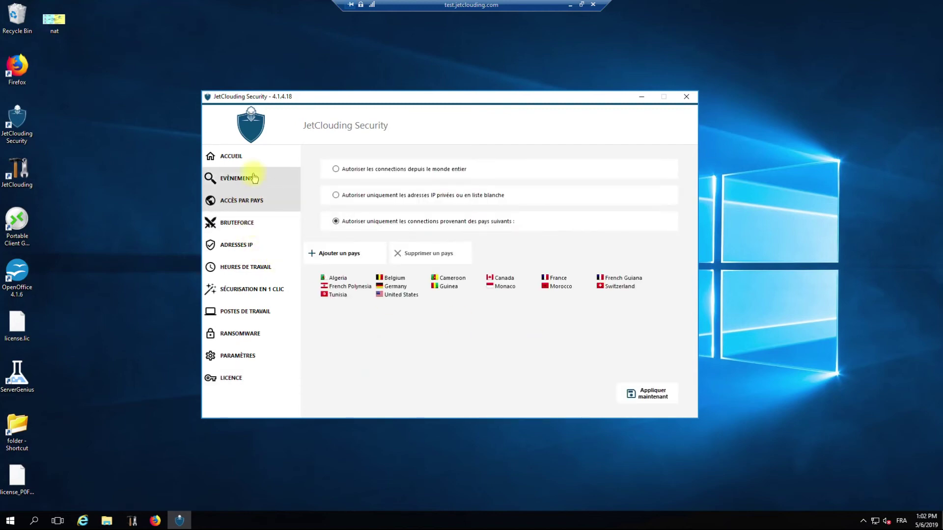
left_click(254, 291)
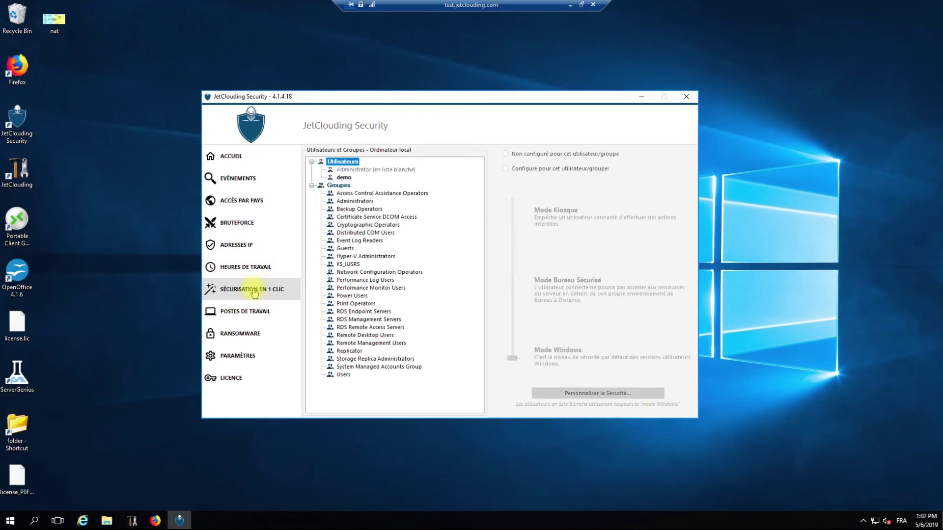
left_click(342, 178)
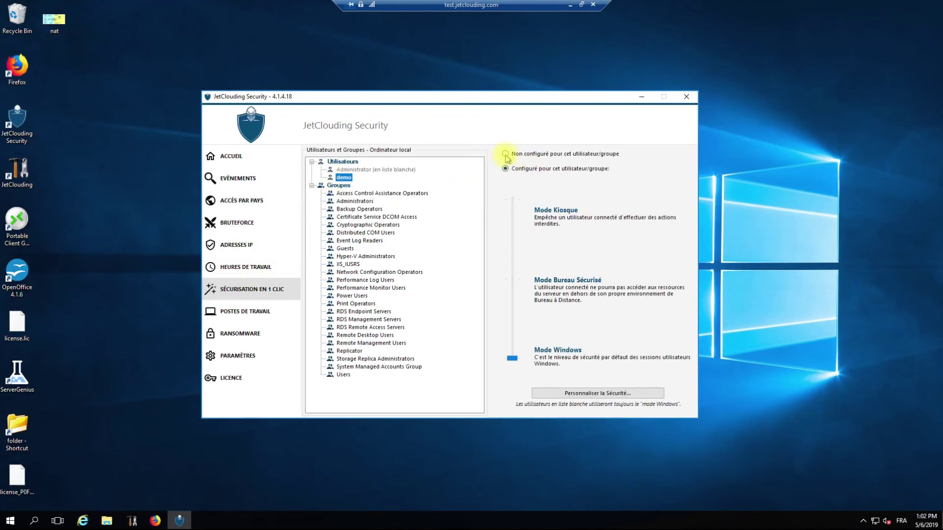
left_click(505, 154)
Review the home overview and the one-click security, workstation and ransomware pages, ending on the home overview.
left_click(227, 156)
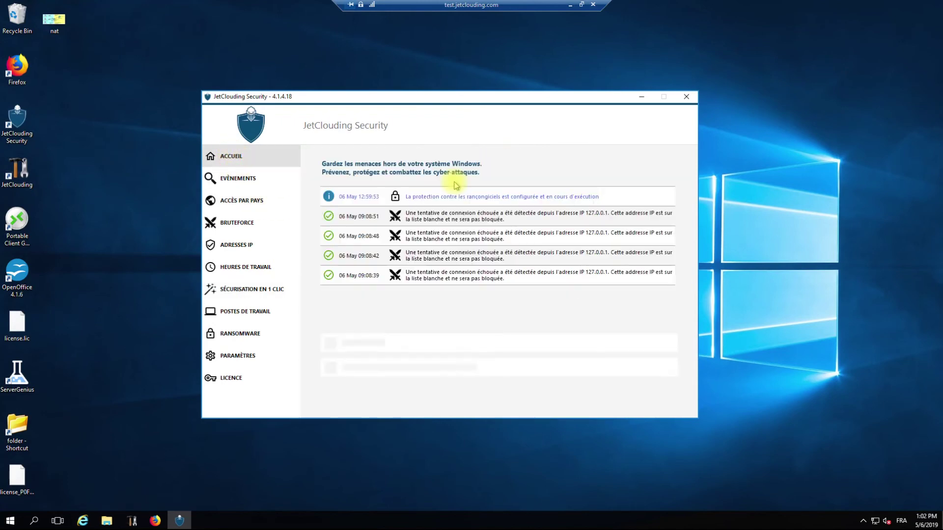
left_click_drag(461, 101, 440, 96)
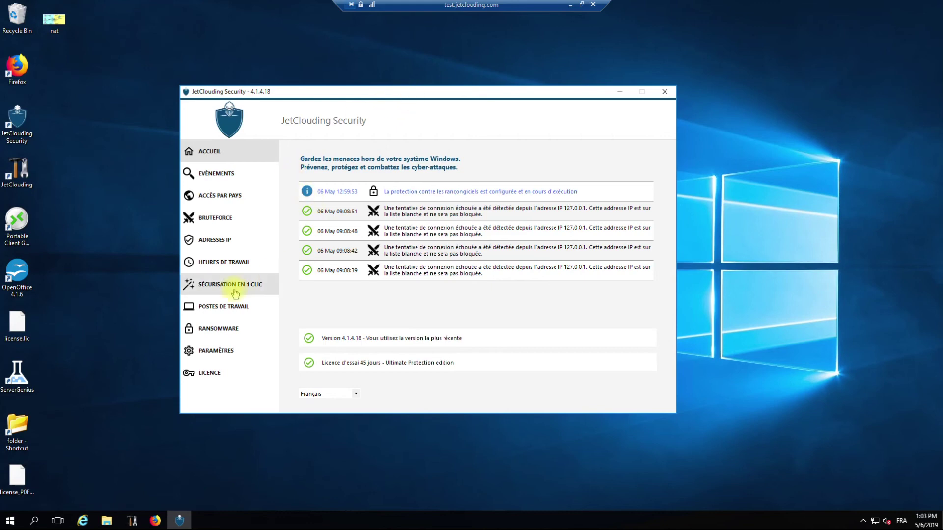
left_click(250, 286)
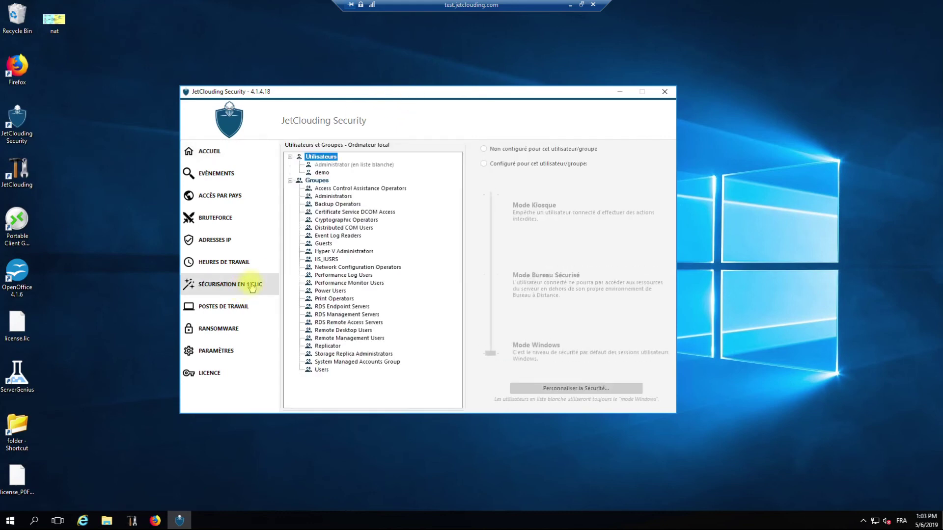
left_click(239, 306)
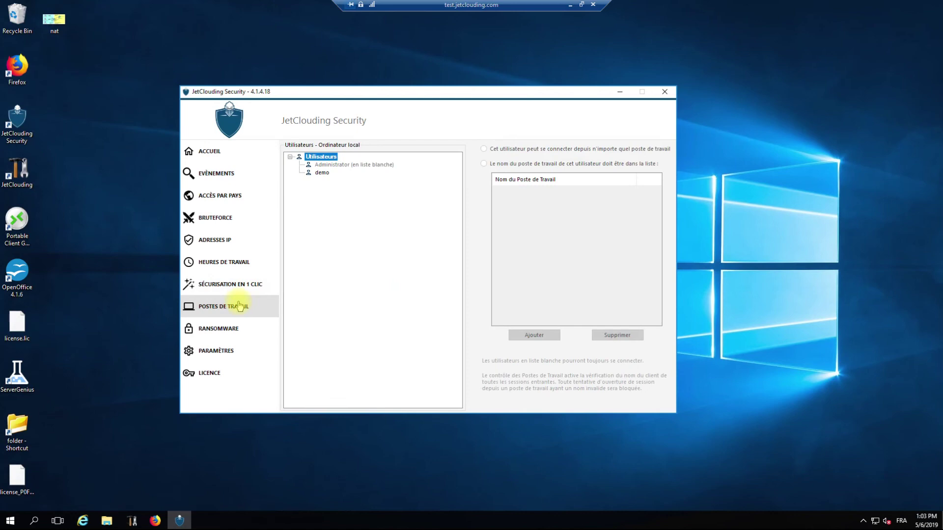
left_click(231, 329)
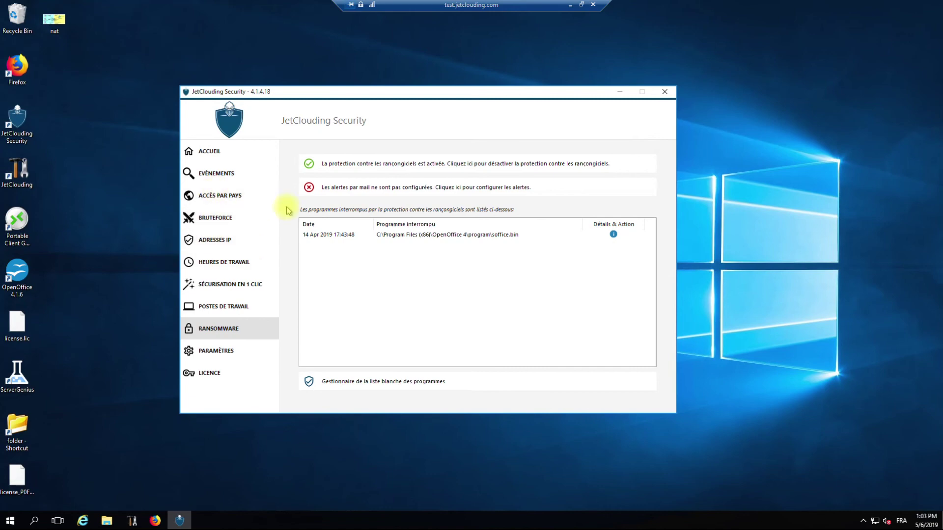
left_click_drag(424, 93, 460, 92)
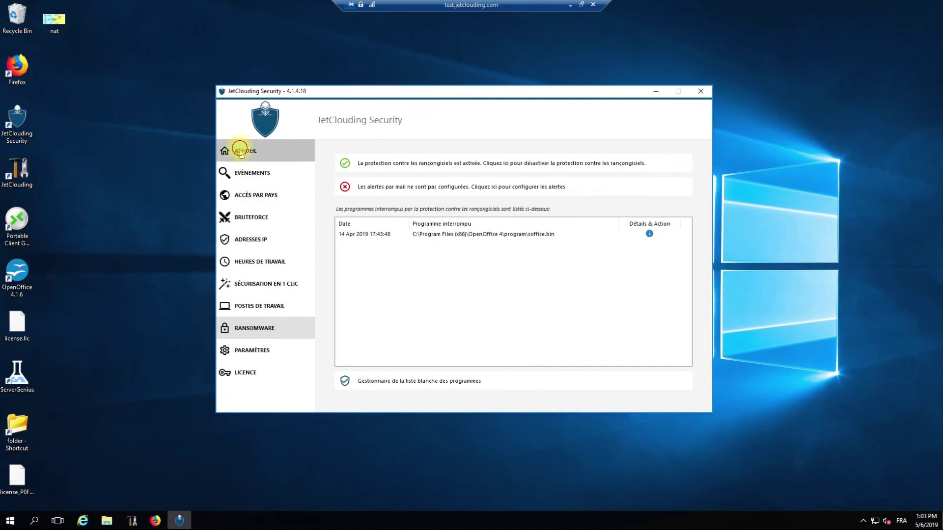
left_click(241, 150)
left_click_drag(482, 95, 448, 87)
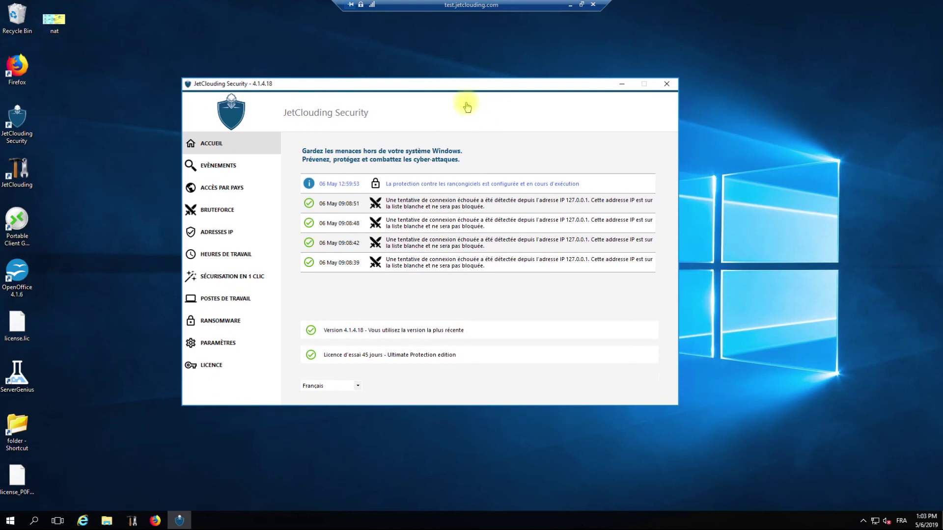